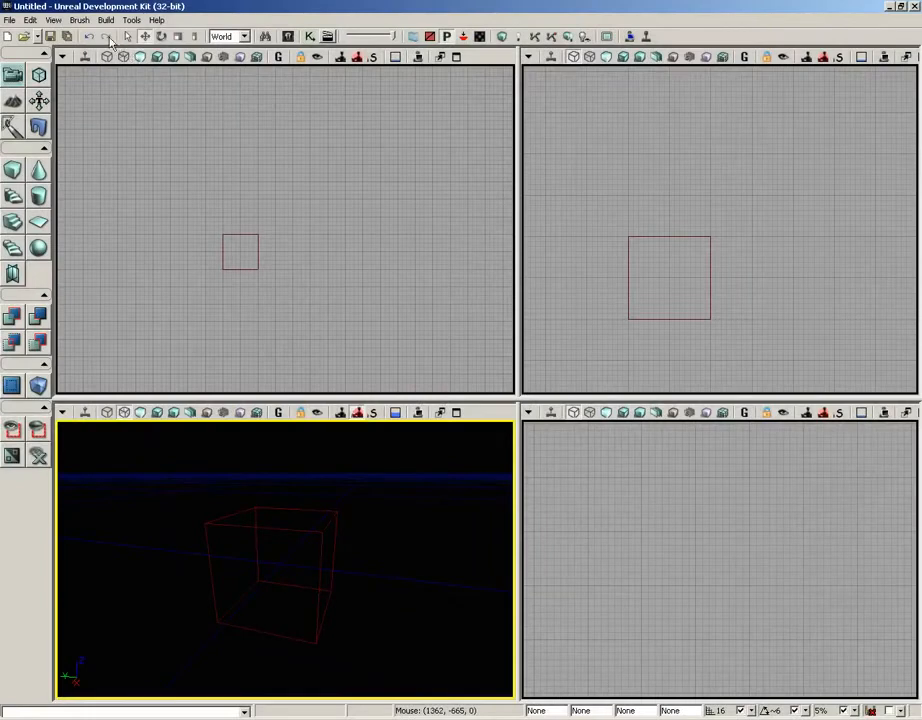
{"action": "left_click", "coordinate": [105, 20]}
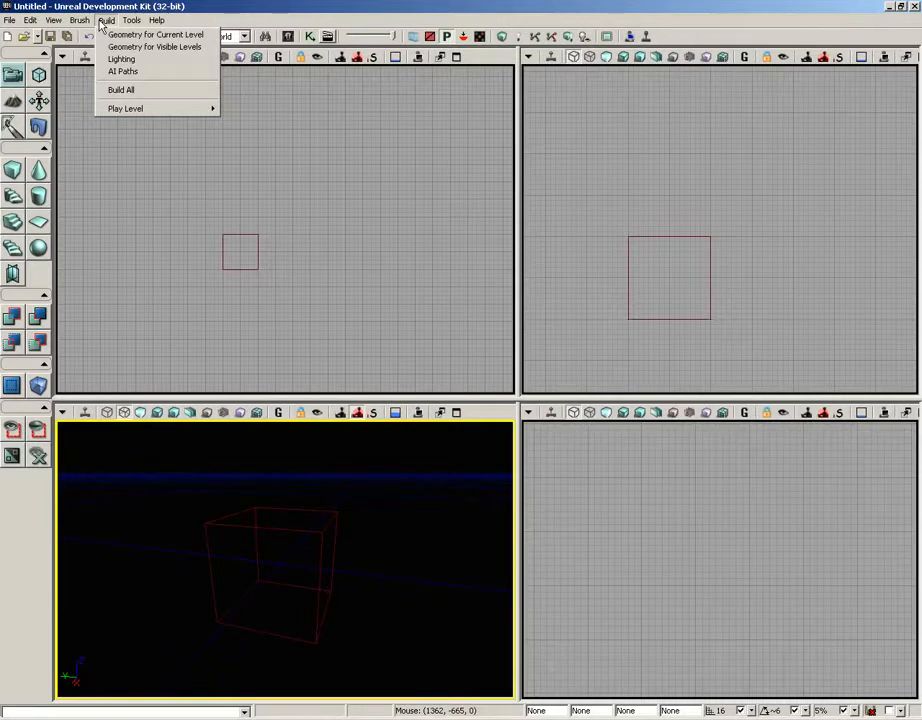
{"action": "mouse_move", "coordinate": [357, 518]}
{"action": "left_mouse_down"}
{"action": "mouse_move", "coordinate": [368, 512]}
{"action": "mouse_move", "coordinate": [371, 530]}
{"action": "left_mouse_up"}
{"action": "right_click_drag", "start_coordinate": [371, 530], "coordinate": [362, 506]}
{"action": "middle_click_drag", "start_coordinate": [362, 506], "coordinate": [361, 480]}
Rebuild the cube builder brush as a flat slab with X 1024, Y 1024 and Z 32
{"action": "left_click", "coordinate": [300, 541]}
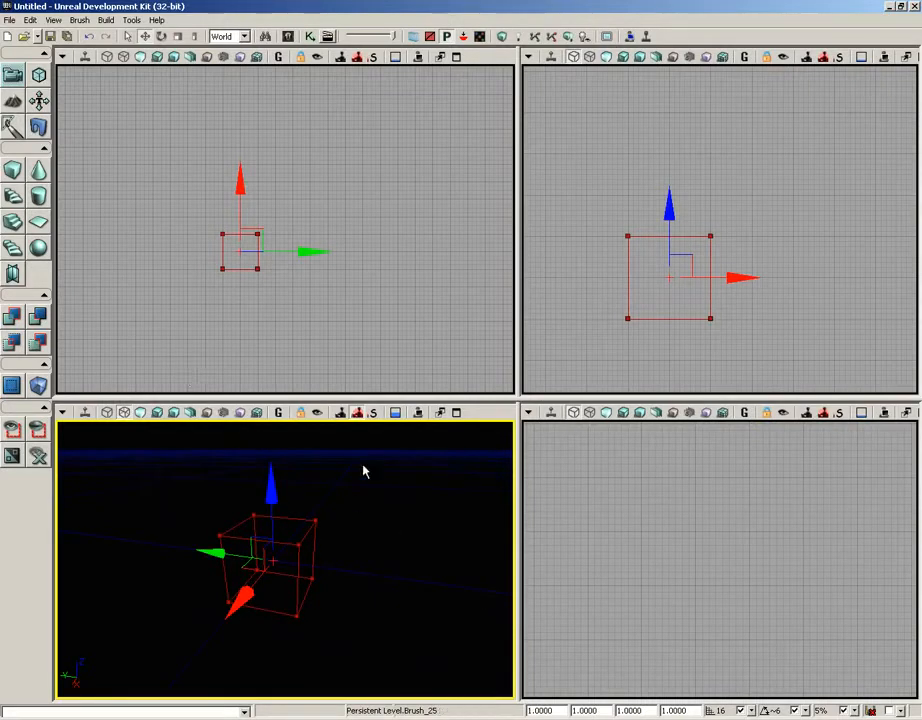
{"action": "right_click", "coordinate": [21, 176]}
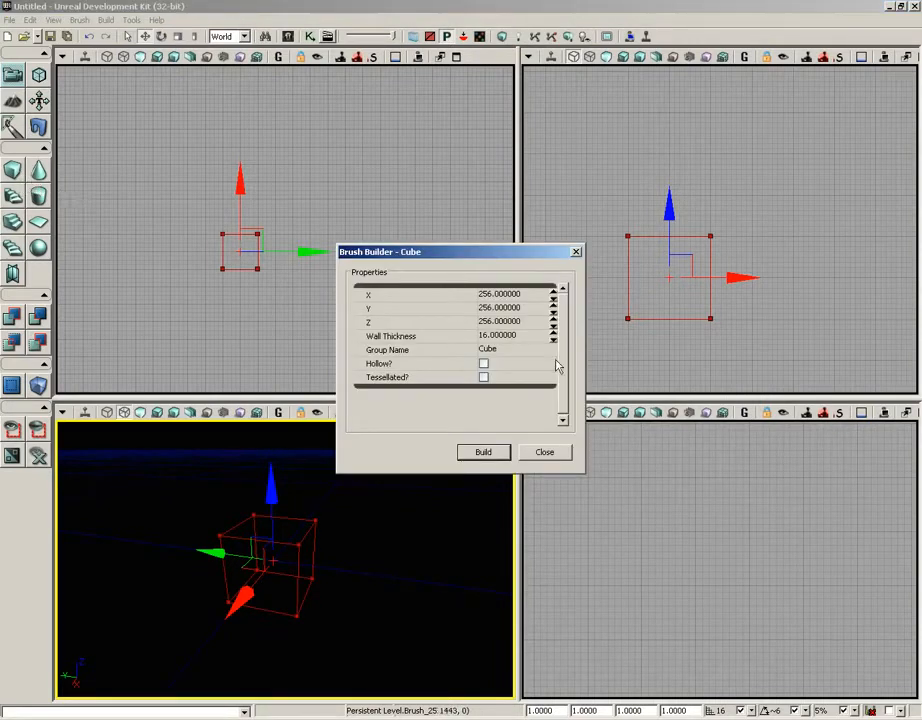
{"action": "left_click", "coordinate": [502, 296]}
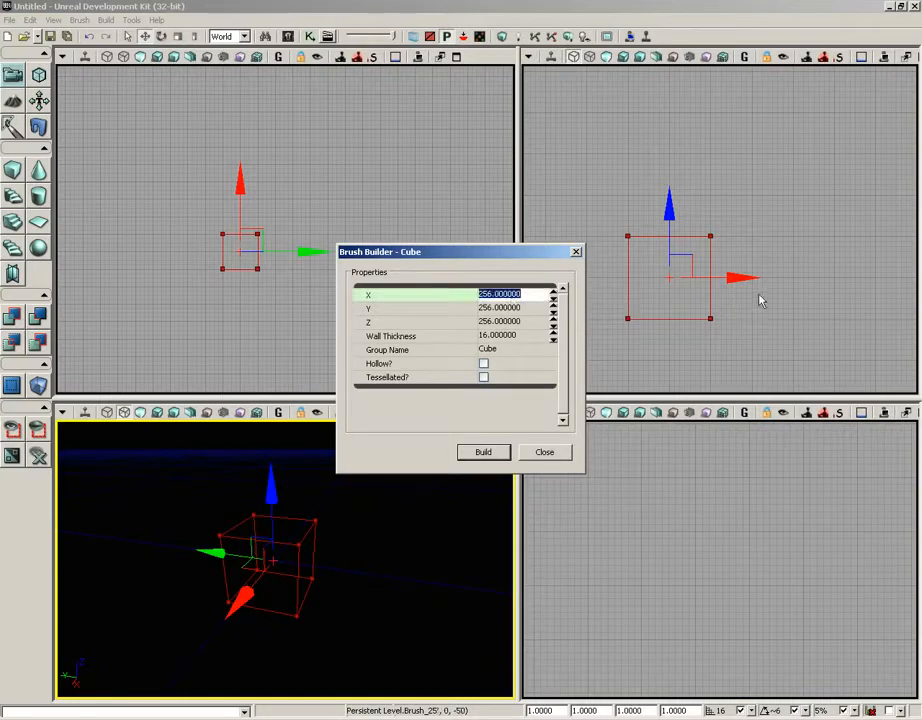
{"action": "type", "text": "1024"}
{"action": "key", "text": "Tab"}
{"action": "type", "text": "1"}
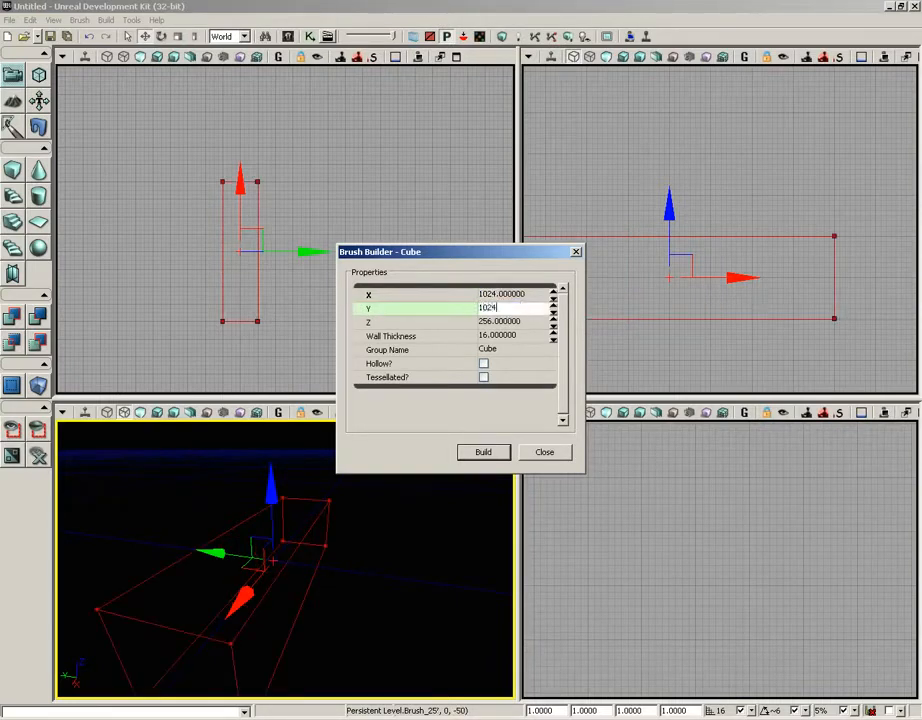
{"action": "key", "text": "Tab"}
{"action": "type", "text": "32"}
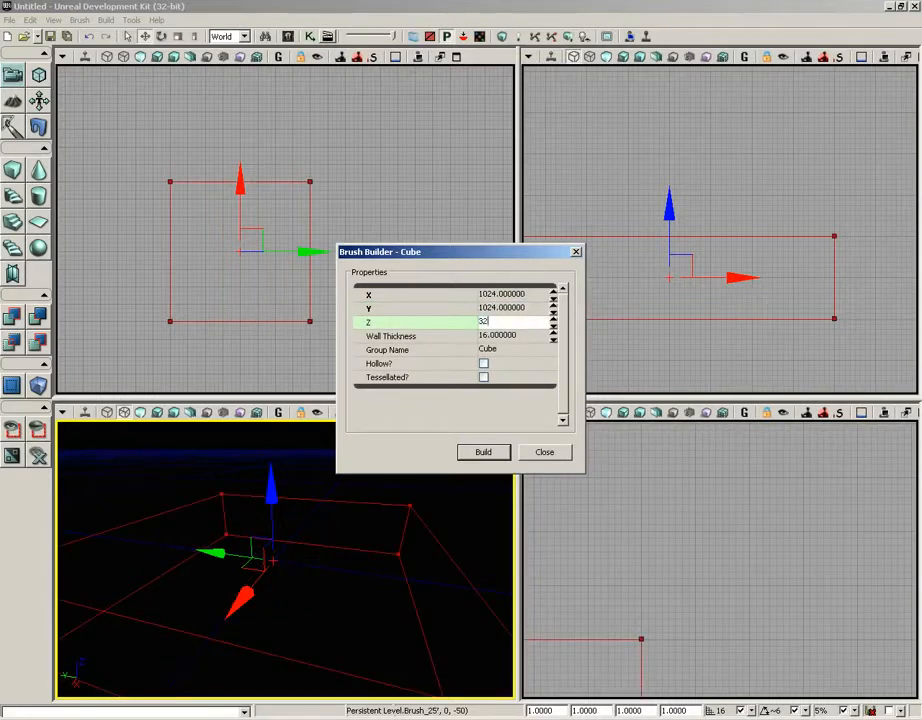
{"action": "left_click", "coordinate": [479, 452]}
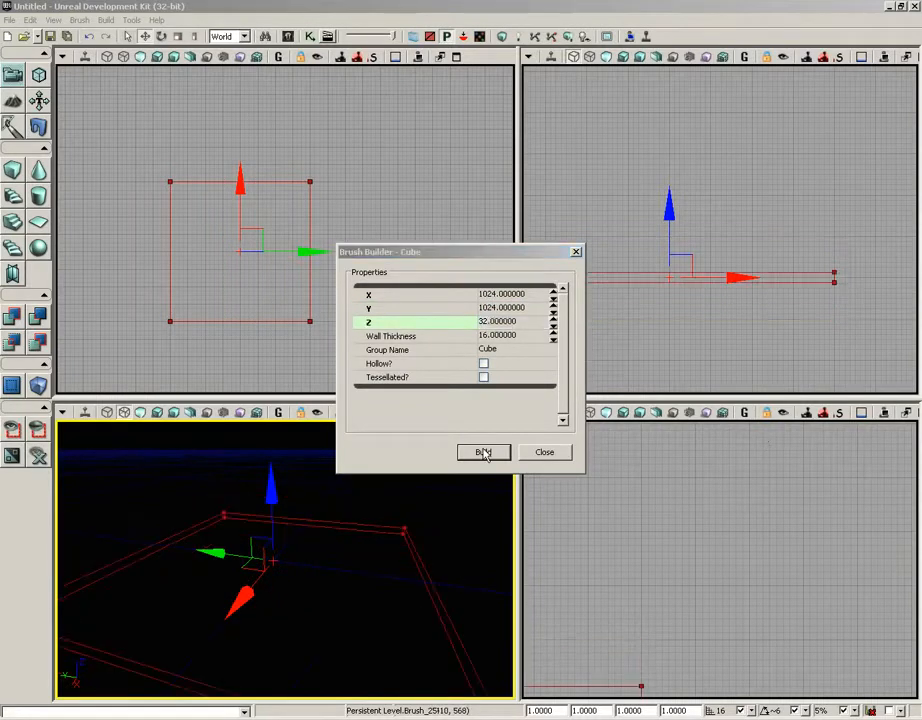
{"action": "left_click", "coordinate": [544, 452]}
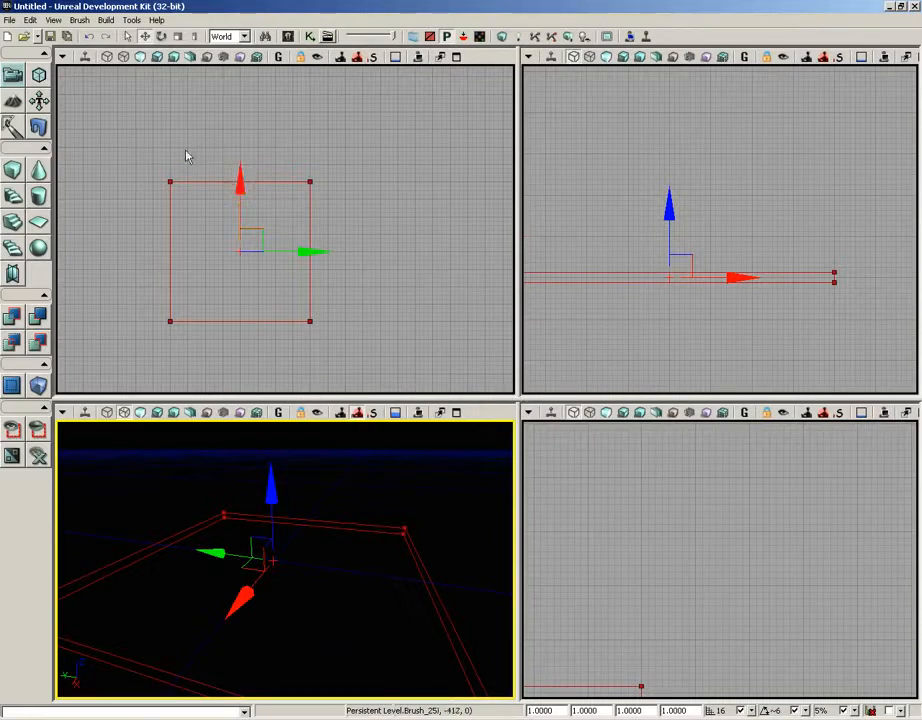
Add the slab to the level as CSG Add geometry and display the perspective view unlit
{"action": "left_click", "coordinate": [78, 20]}
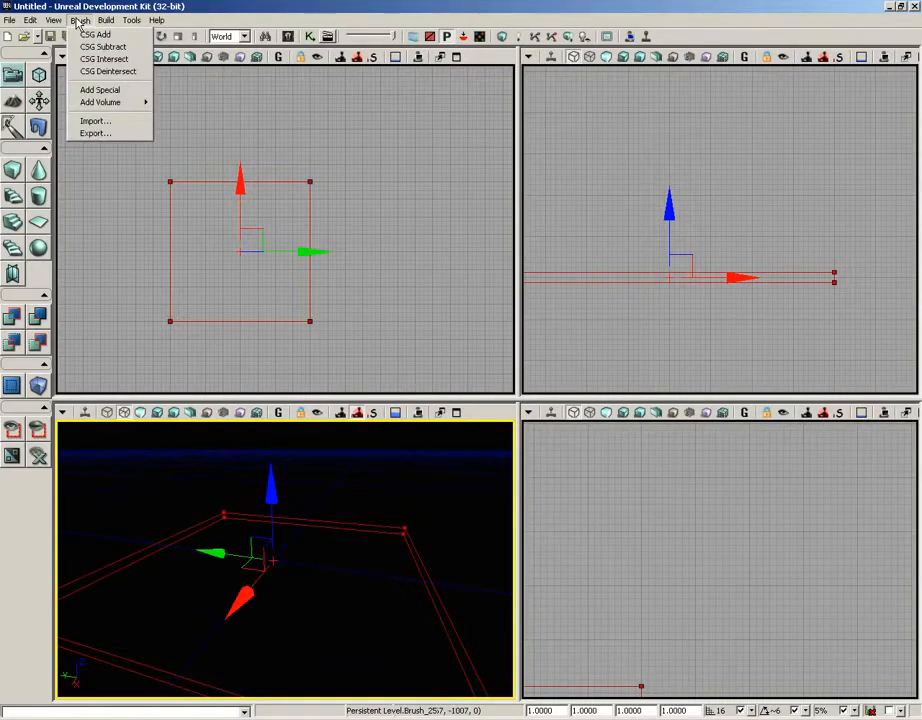
{"action": "left_click", "coordinate": [84, 35]}
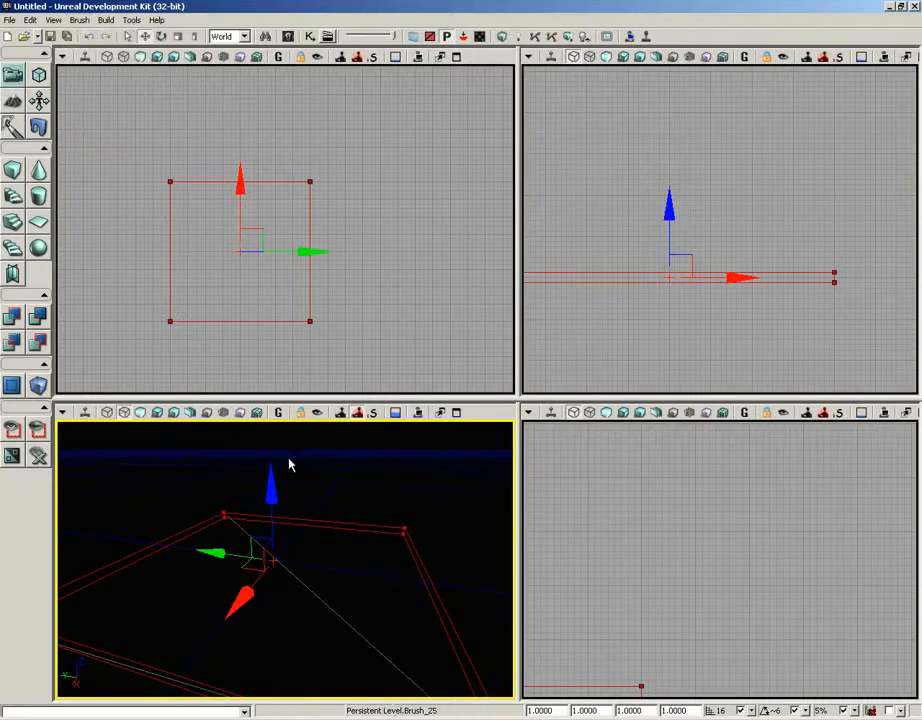
{"action": "left_click", "coordinate": [140, 412]}
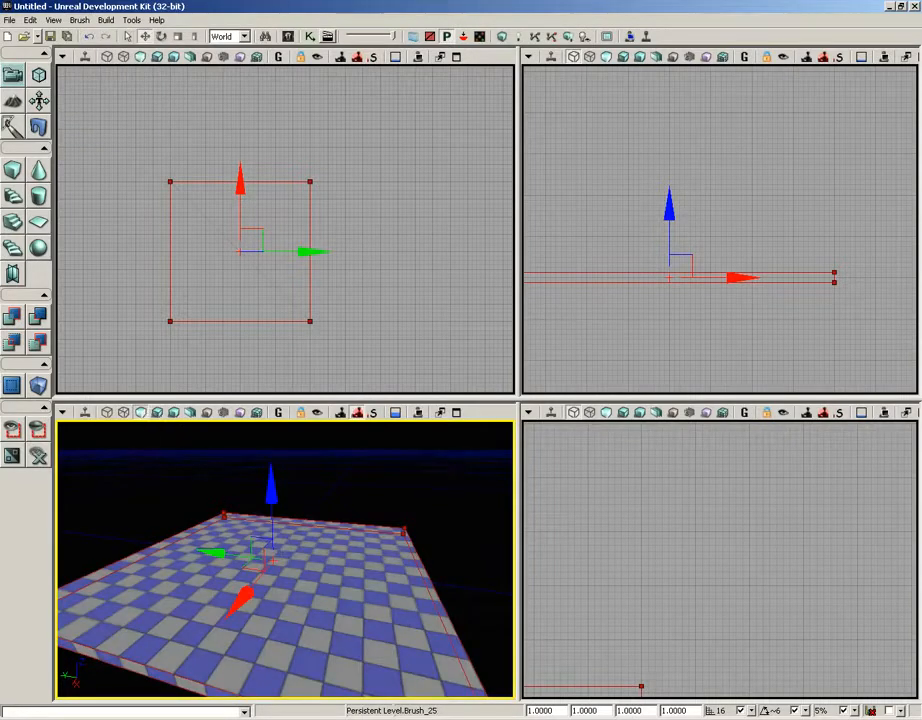
{"action": "left_click_drag", "start_coordinate": [392, 560], "coordinate": [392, 530]}
{"action": "right_click_drag", "start_coordinate": [392, 558], "coordinate": [396, 590]}
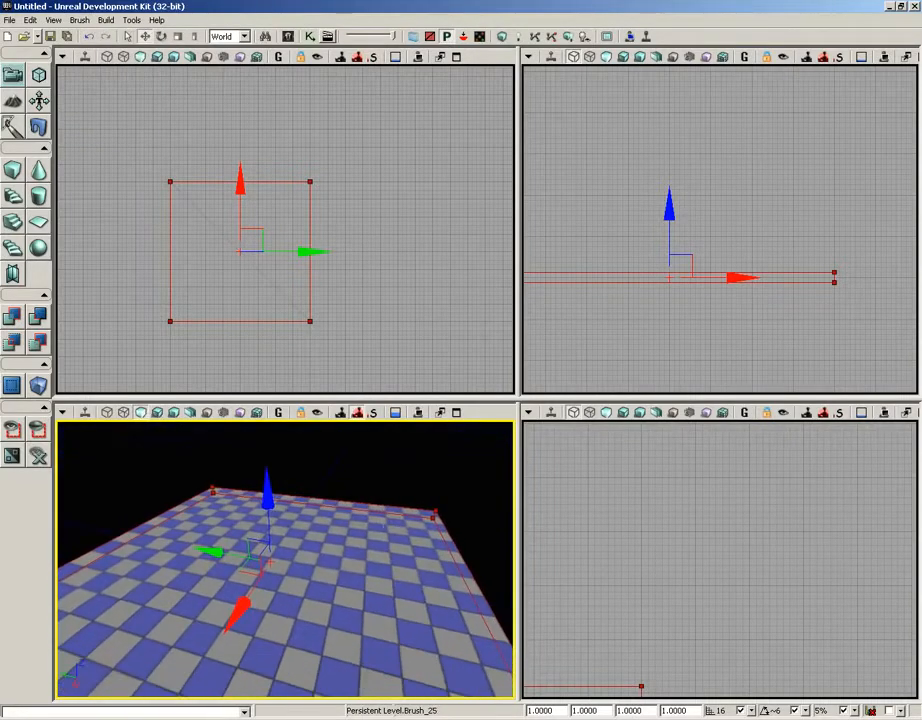
{"action": "right_click_drag", "start_coordinate": [384, 524], "coordinate": [364, 502]}
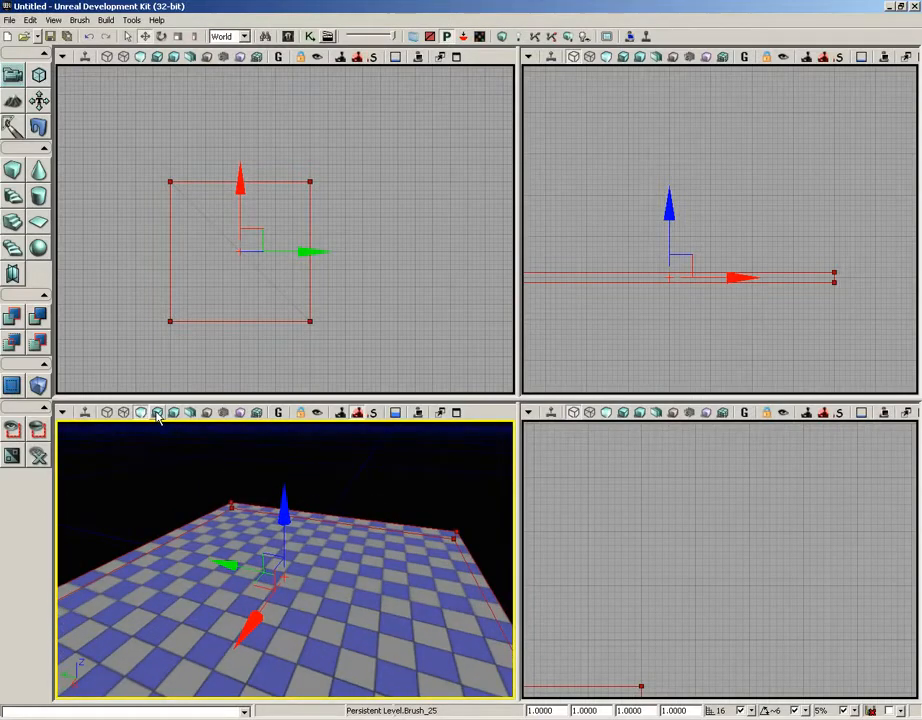
Switch the perspective view to lit, place a point light near the middle of the floor and raise it above the surface
{"action": "left_click", "coordinate": [157, 413]}
{"action": "left_click_drag", "start_coordinate": [162, 474], "coordinate": [163, 490]}
{"action": "right_click_drag", "start_coordinate": [163, 490], "coordinate": [174, 466]}
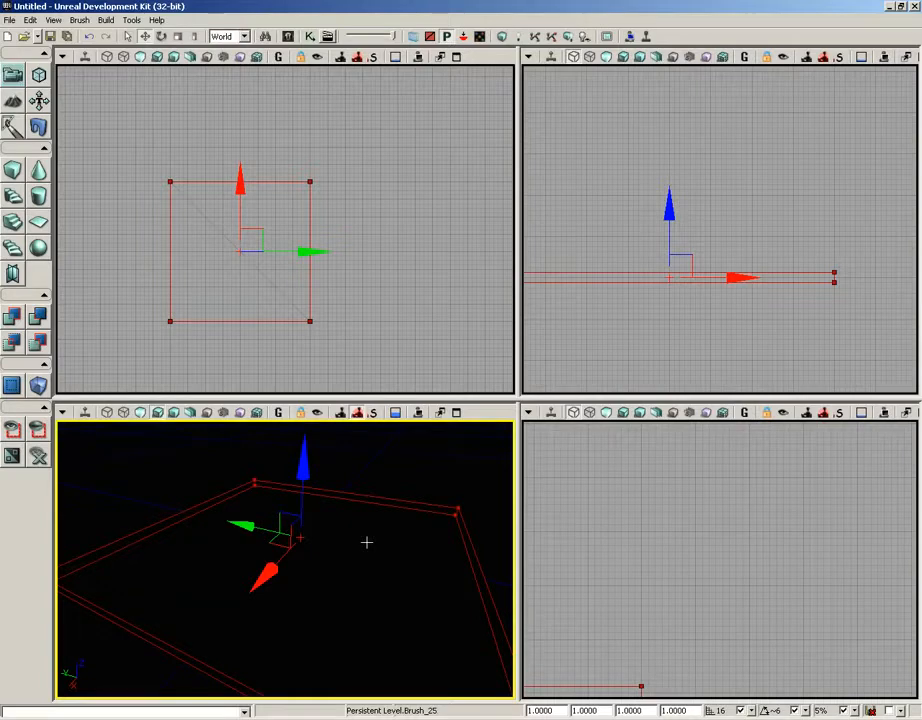
{"action": "left_click", "coordinate": [330, 540]}
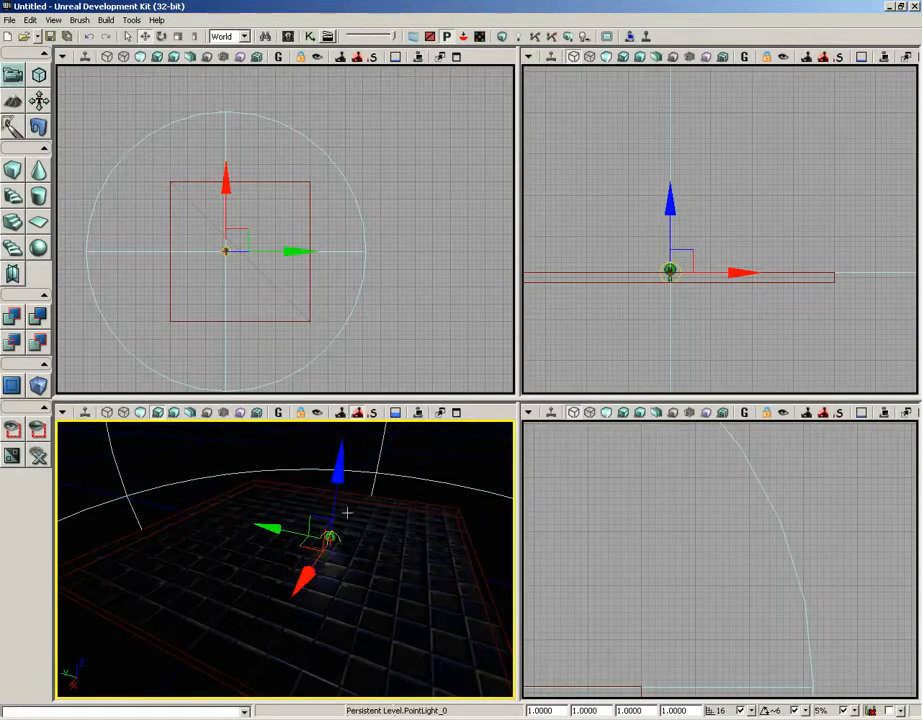
{"action": "mouse_move", "coordinate": [338, 458]}
{"action": "left_mouse_down"}
{"action": "mouse_move", "coordinate": [338, 432]}
{"action": "mouse_move", "coordinate": [340, 481]}
{"action": "left_mouse_up"}
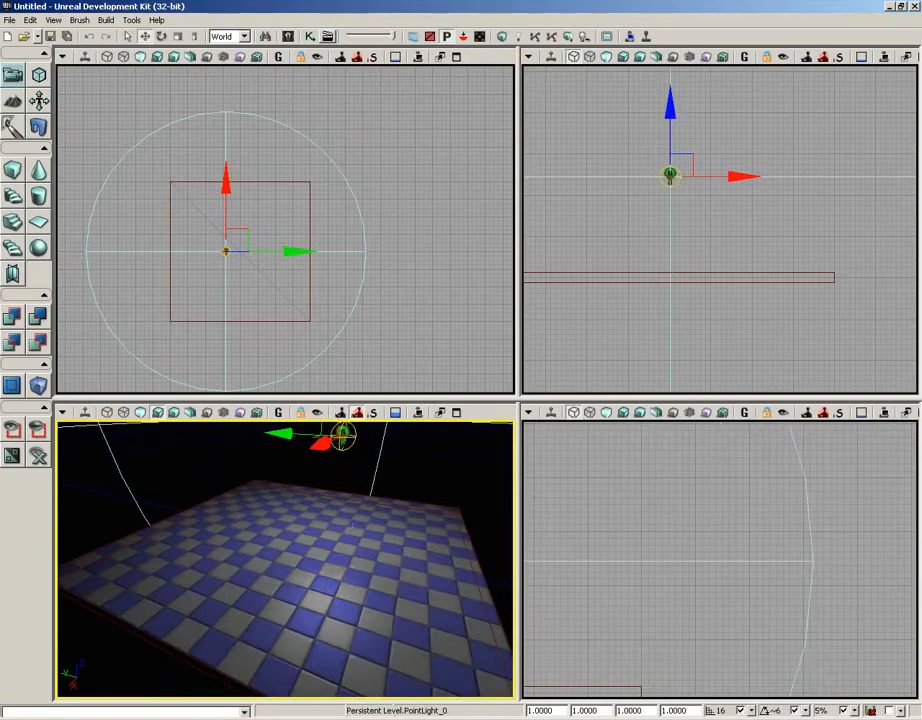
{"action": "left_click_drag", "start_coordinate": [364, 530], "coordinate": [367, 578]}
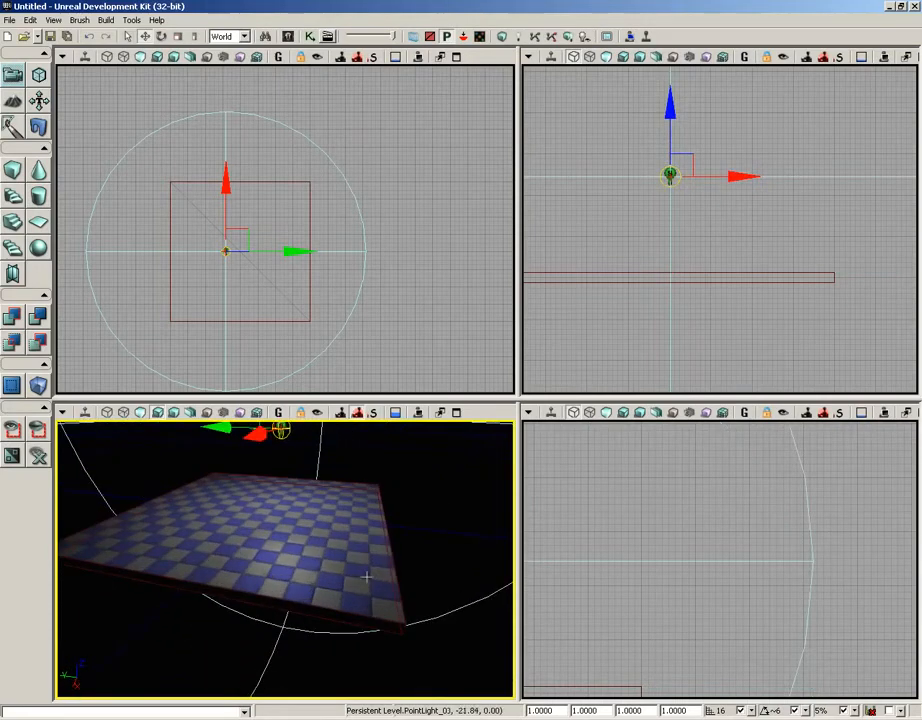
Move the builder brush clear of the floor, and shift the additive floor brush most of its length along the positive X axis
{"action": "left_click", "coordinate": [309, 295]}
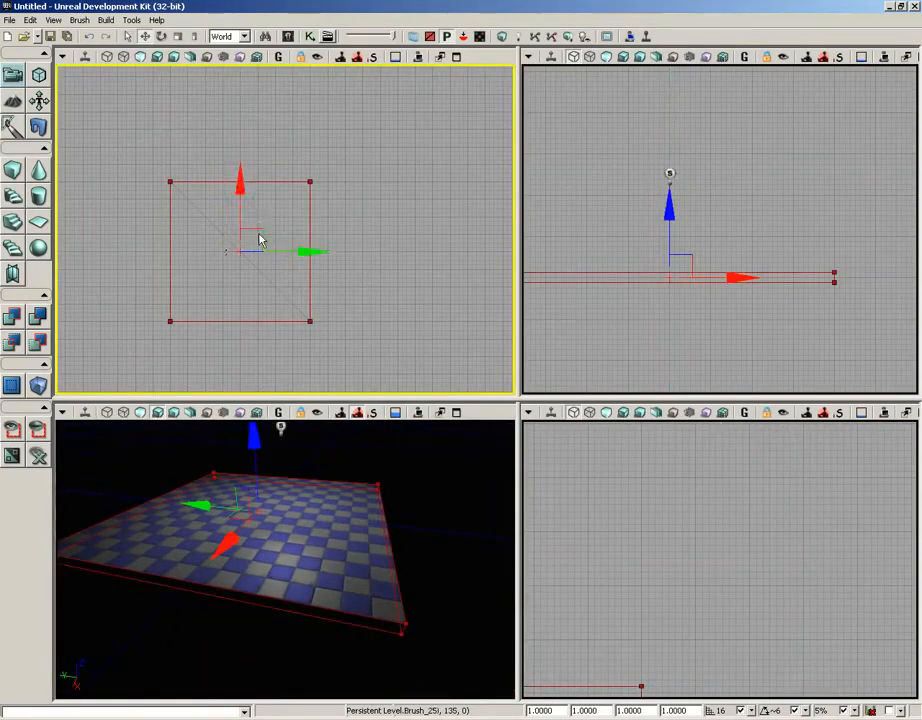
{"action": "left_click", "coordinate": [68, 326]}
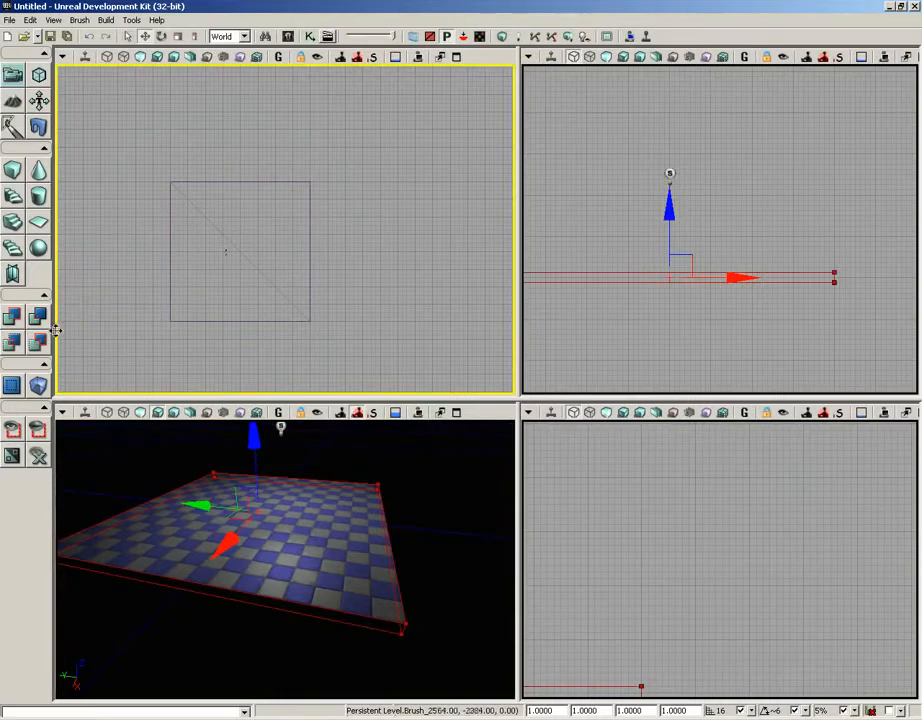
{"action": "left_click", "coordinate": [309, 261]}
{"action": "left_click_drag", "start_coordinate": [355, 279], "coordinate": [359, 318]}
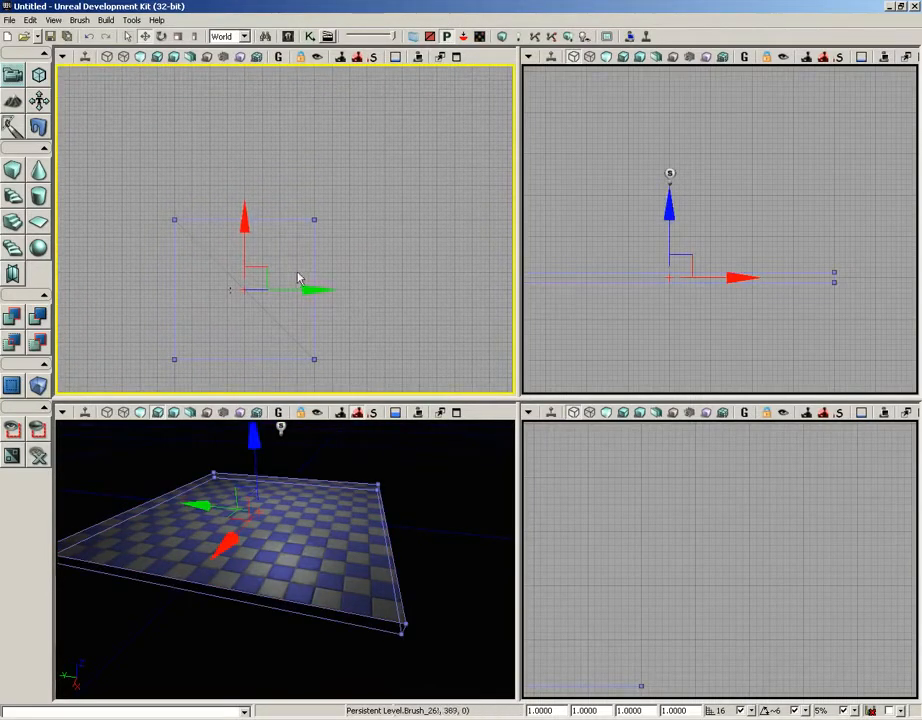
{"action": "left_click_drag", "start_coordinate": [244, 242], "coordinate": [270, 142]}
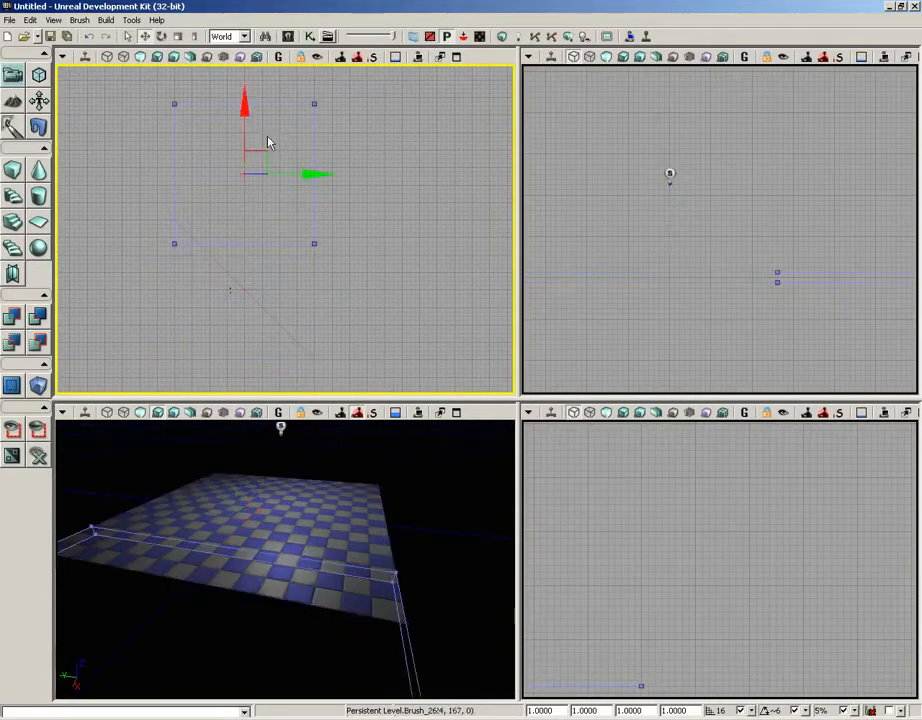
{"action": "mouse_move", "coordinate": [285, 444]}
{"action": "left_mouse_down"}
{"action": "mouse_move", "coordinate": [220, 486]}
{"action": "mouse_move", "coordinate": [156, 451]}
{"action": "mouse_move", "coordinate": [146, 471]}
{"action": "mouse_move", "coordinate": [153, 493]}
{"action": "mouse_move", "coordinate": [298, 488]}
{"action": "mouse_move", "coordinate": [284, 470]}
{"action": "left_mouse_up"}
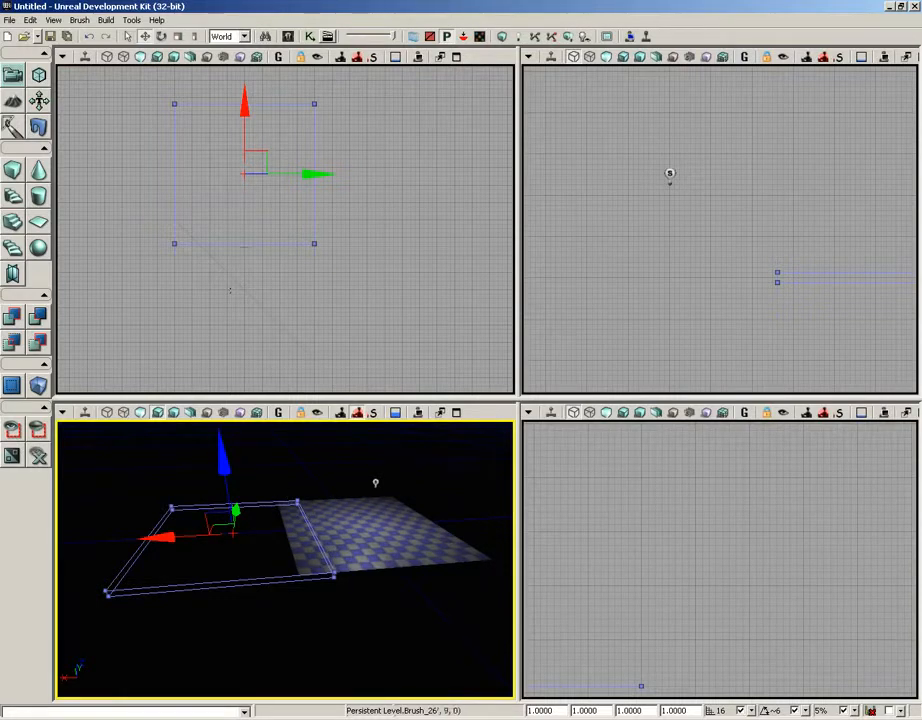
Rebuild the geometry for the current level and dismiss the map check report
{"action": "left_click", "coordinate": [106, 21]}
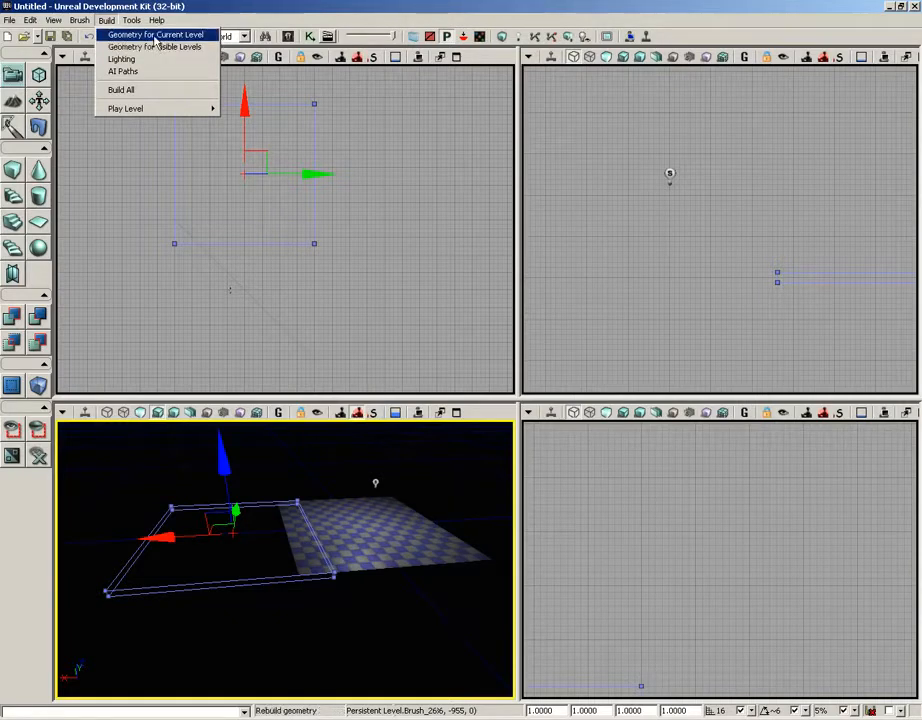
{"action": "left_click", "coordinate": [155, 37]}
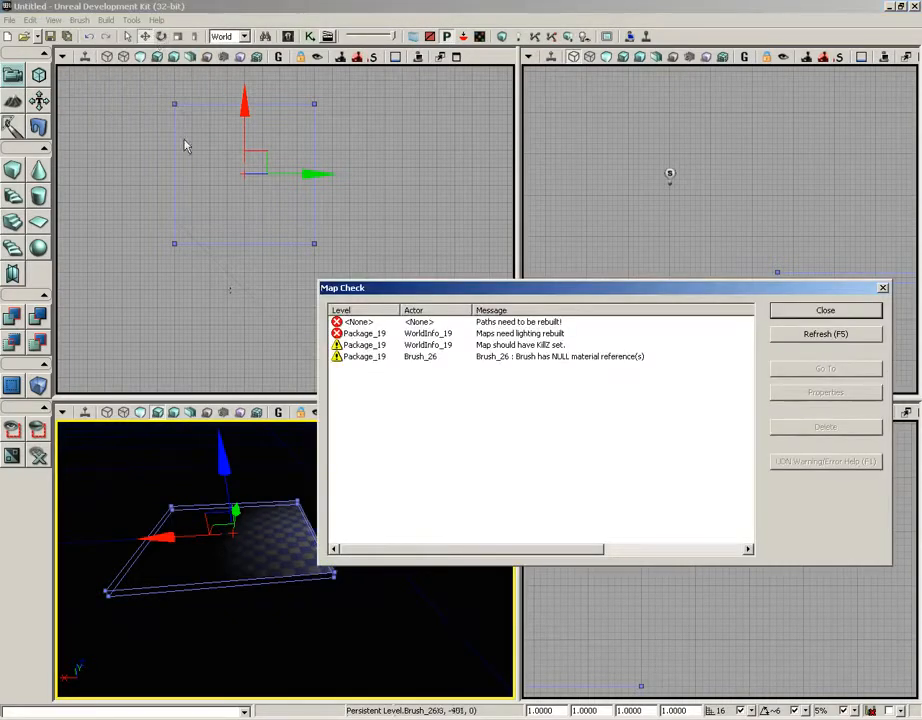
{"action": "left_click", "coordinate": [883, 290]}
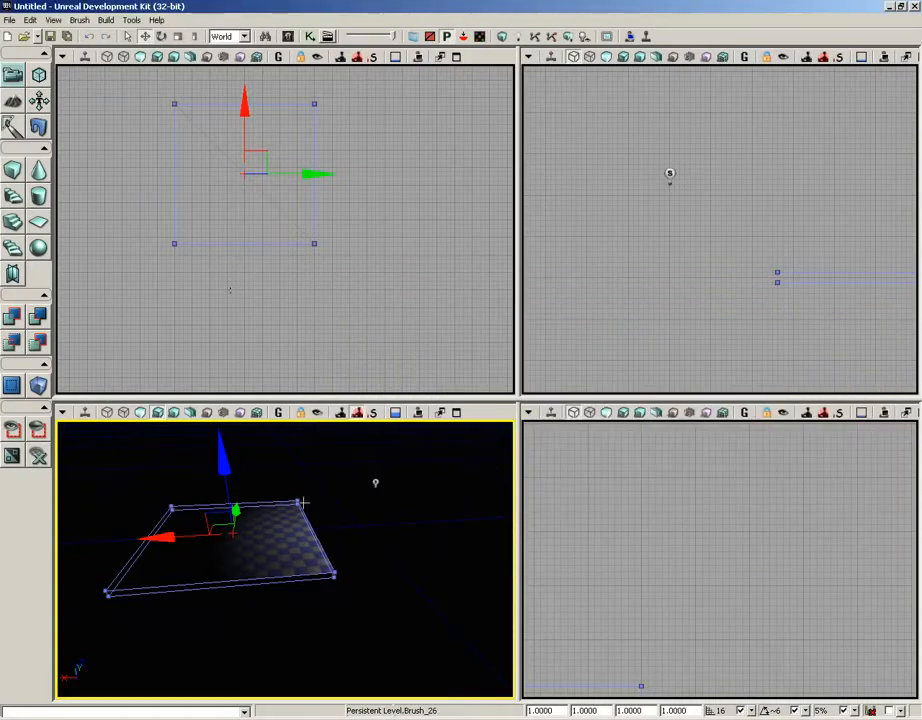
Move the point light along the X axis until it sits over the middle of the relocated floor
{"action": "left_click", "coordinate": [375, 483]}
{"action": "left_click_drag", "start_coordinate": [251, 483], "coordinate": [132, 486]}
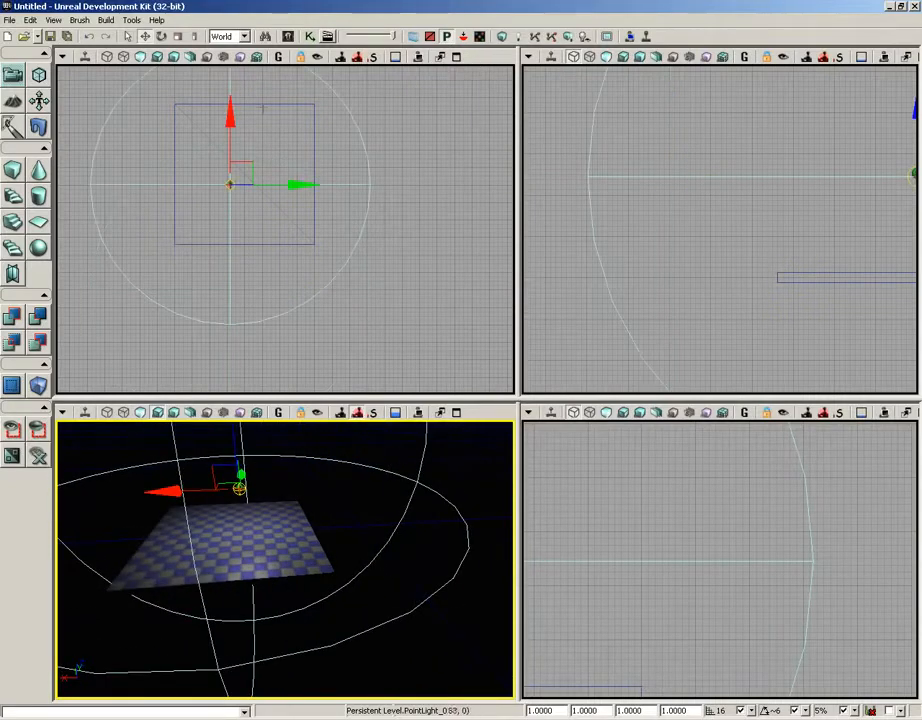
{"action": "left_click", "coordinate": [106, 20]}
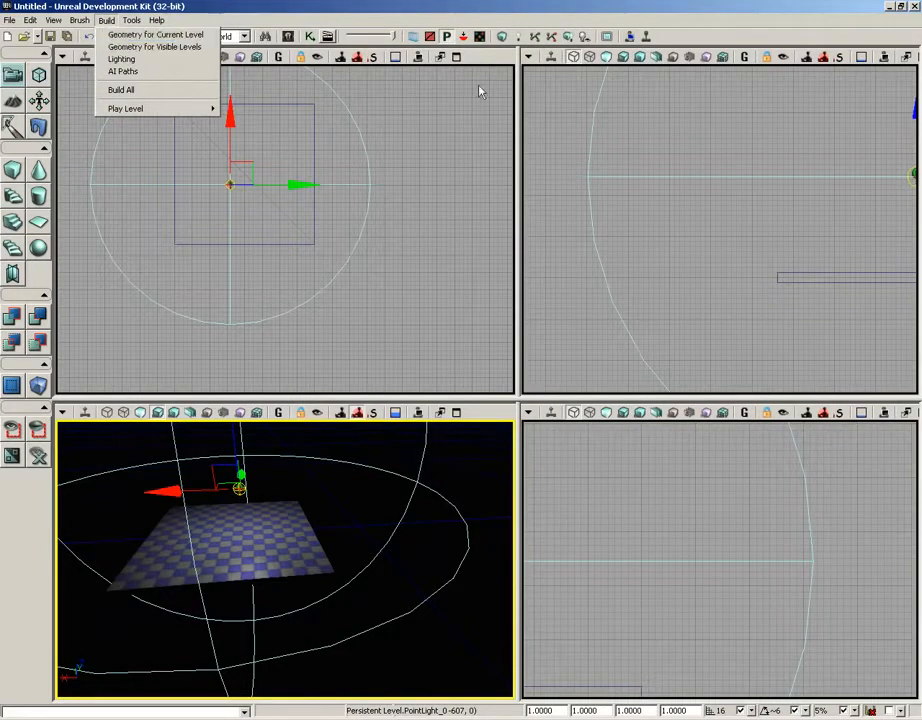
{"action": "left_click", "coordinate": [503, 40]}
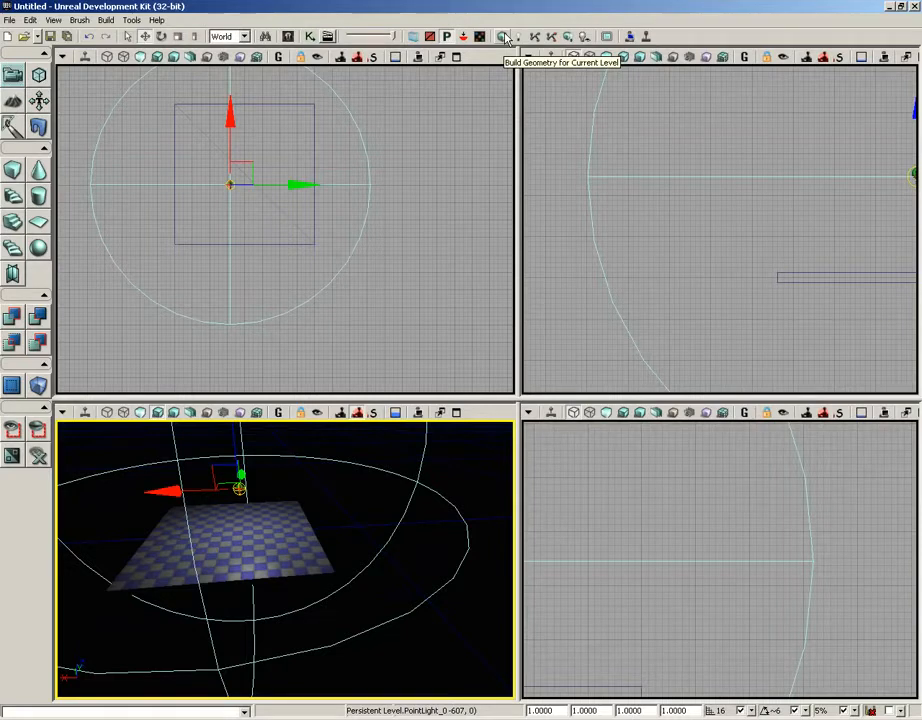
{"action": "left_click", "coordinate": [106, 20]}
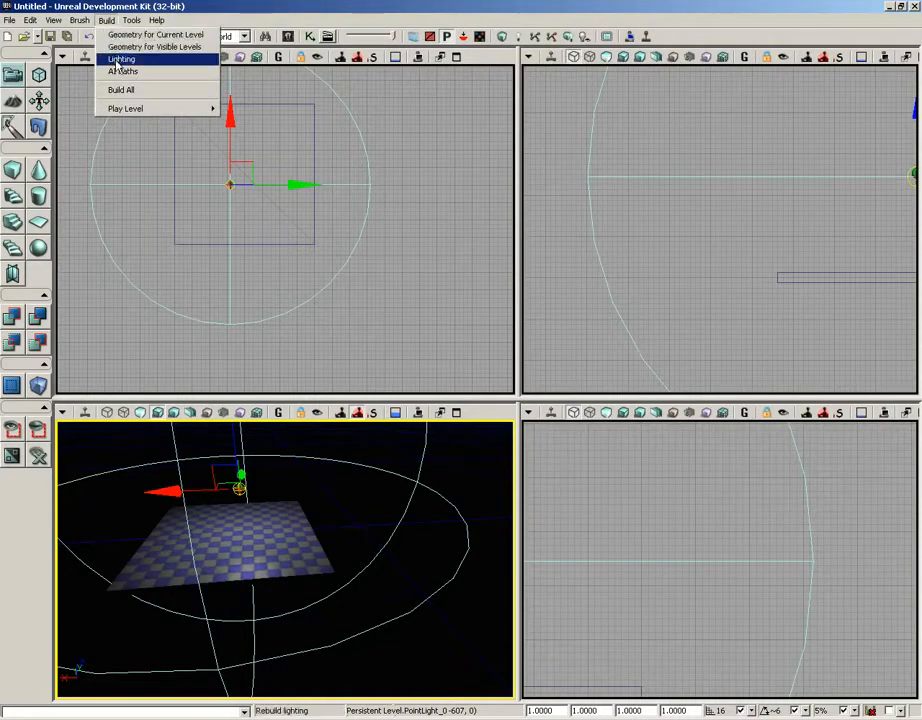
Start an in-editor play session from a spot on the checkered floor
{"action": "left_click_drag", "start_coordinate": [284, 529], "coordinate": [231, 421]}
{"action": "right_click_drag", "start_coordinate": [351, 551], "coordinate": [255, 588]}
{"action": "right_click", "coordinate": [254, 576]}
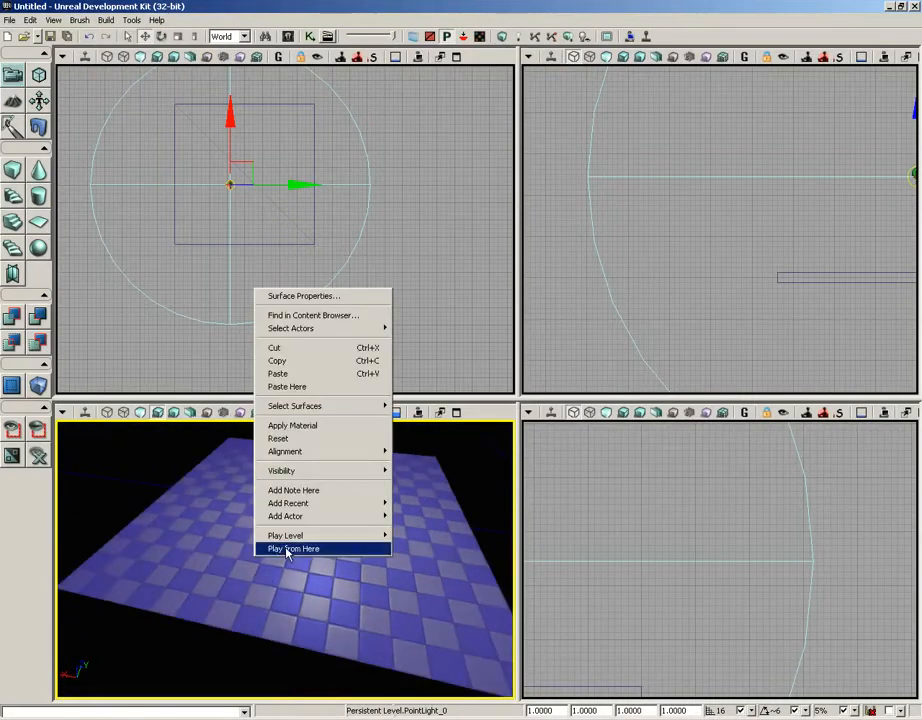
{"action": "left_click", "coordinate": [293, 548]}
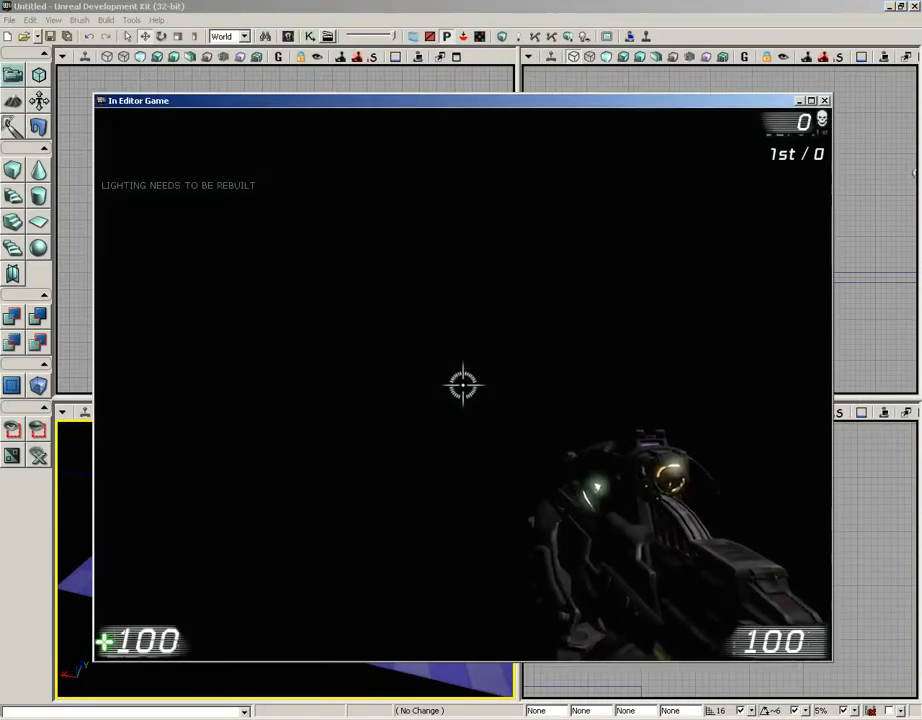
Fire several shots in the play session to inspect the dark floor, and end the session
{"action": "left_click", "coordinate": [463, 384]}
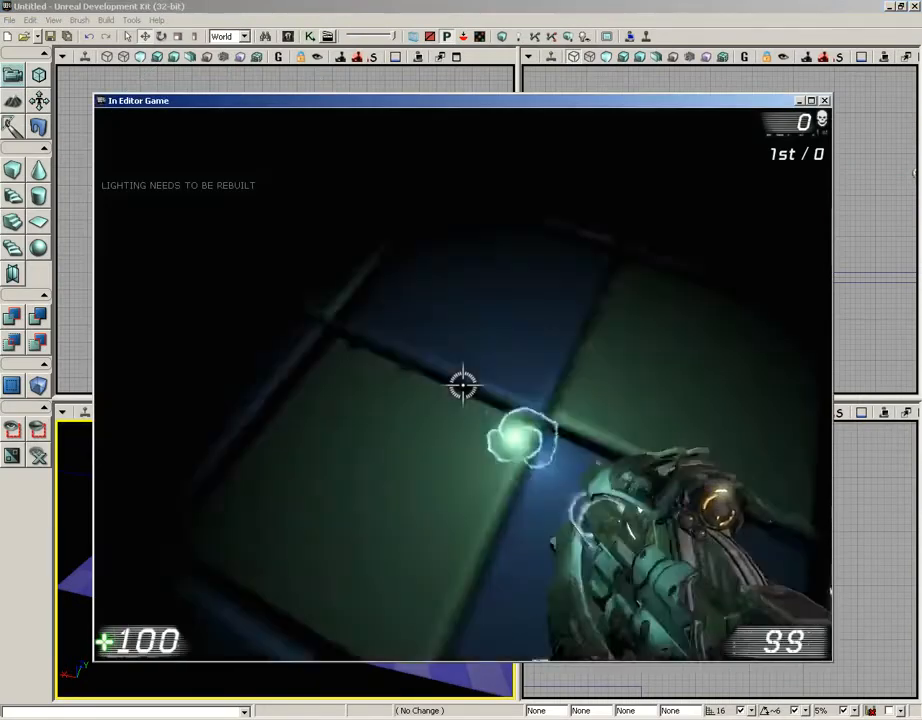
{"action": "left_click", "coordinate": [463, 384]}
{"action": "left_click", "coordinate": [463, 384]}
{"action": "left_click", "coordinate": [463, 384]}
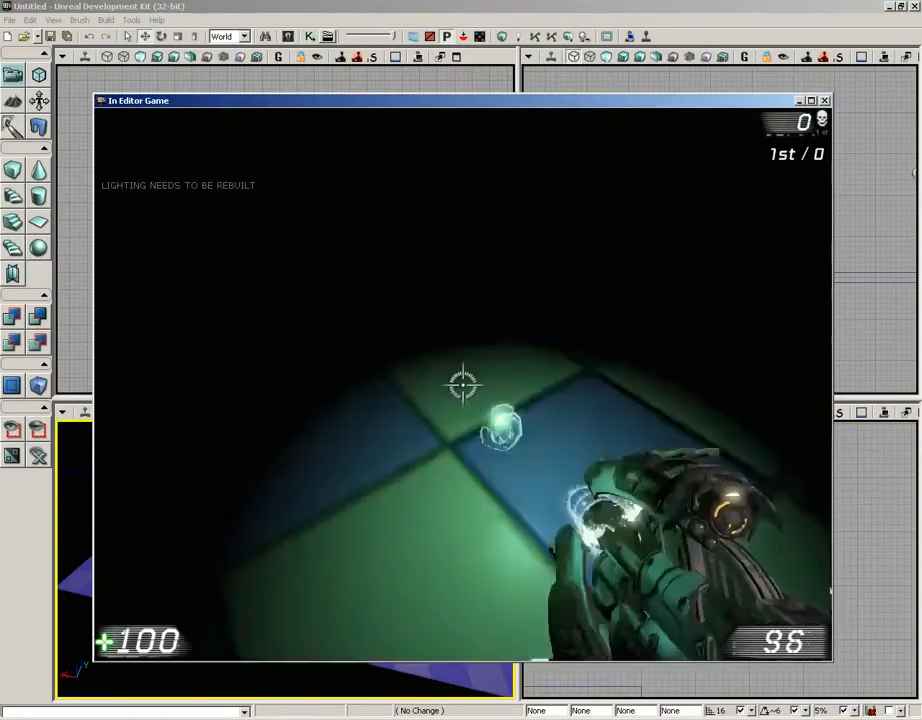
{"action": "left_click", "coordinate": [463, 384]}
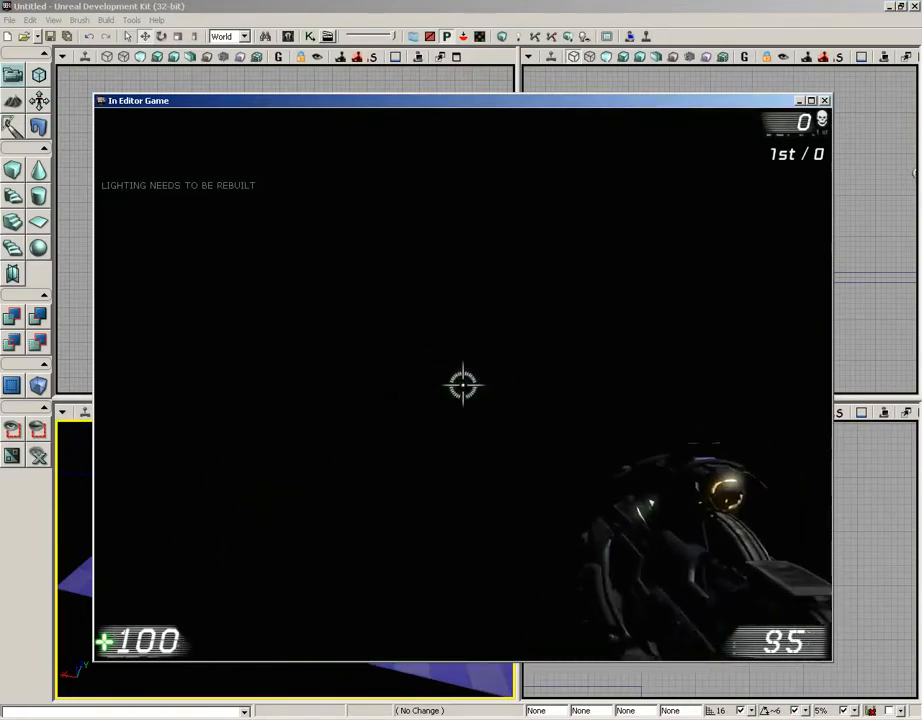
{"action": "left_click", "coordinate": [463, 384]}
{"action": "key", "text": "Escape"}
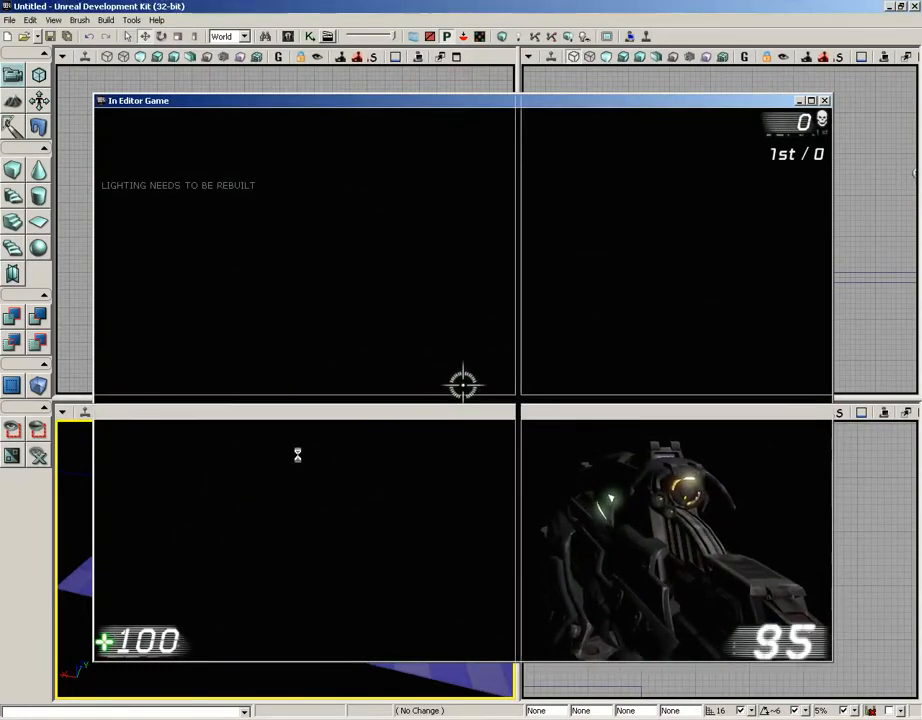
Play the level in the editor from a spot on the checkered floor to inspect its unbuilt lighting, and end the session
{"action": "right_click", "coordinate": [294, 560]}
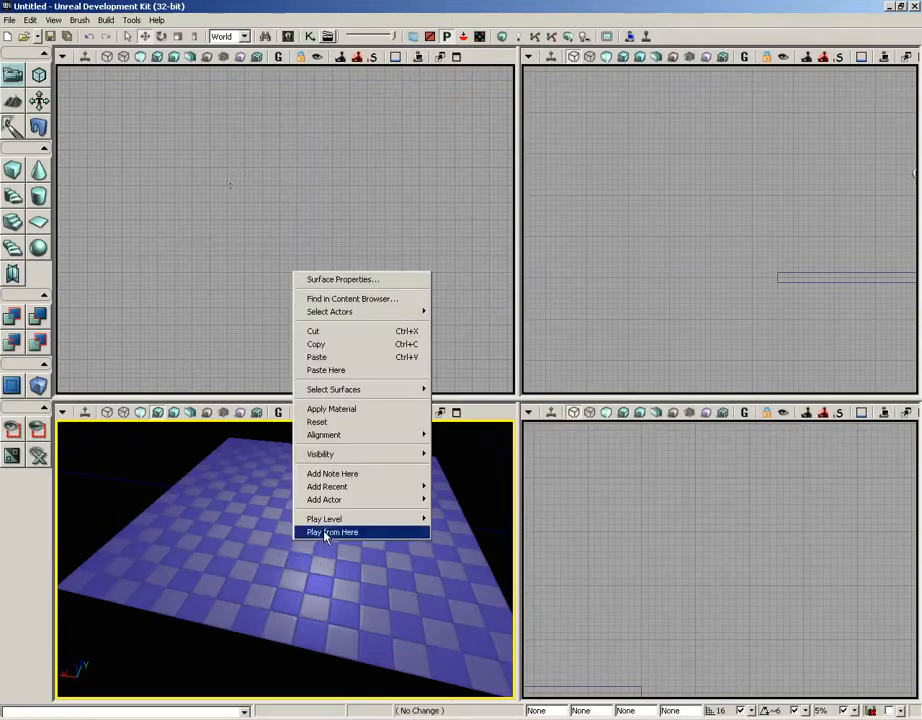
{"action": "left_click", "coordinate": [333, 533]}
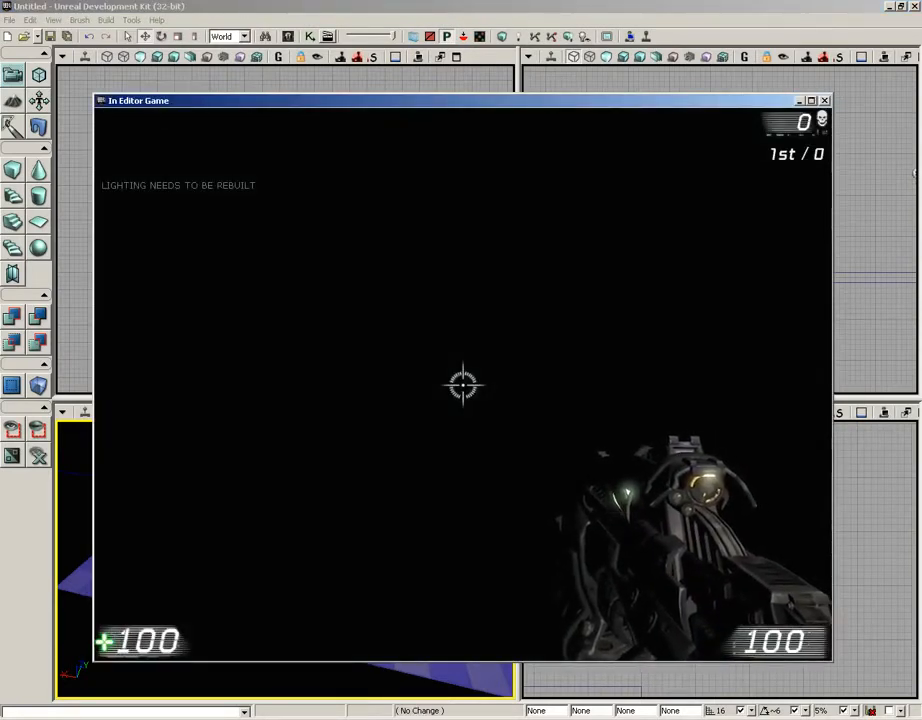
{"action": "key", "text": "Escape"}
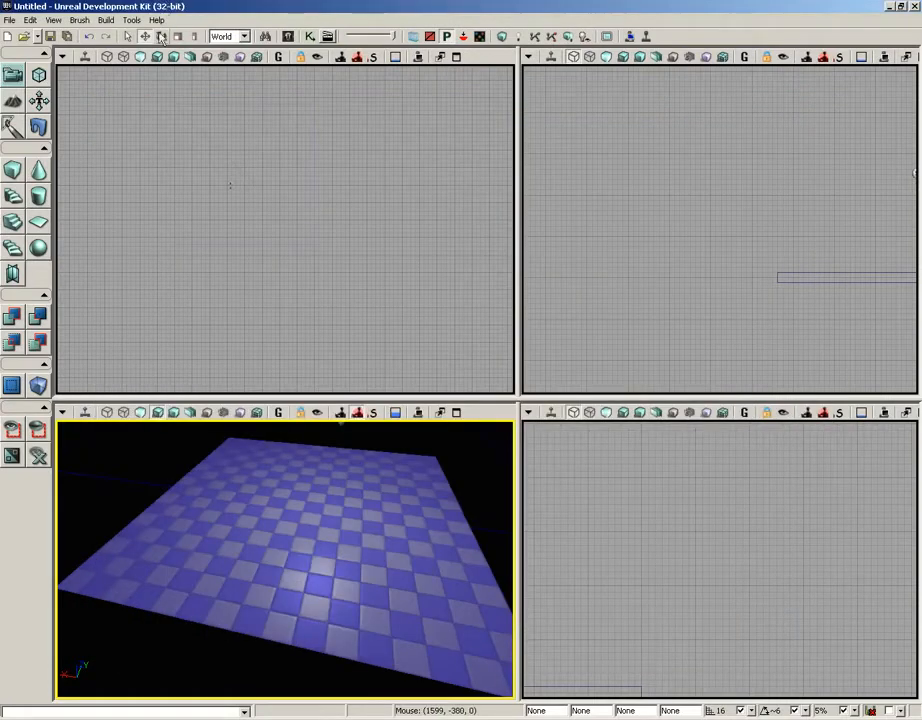
Rebuild the level's lighting at Preview quality with Lightmass, and close the Swarm Agent and map check windows
{"action": "left_click", "coordinate": [107, 20]}
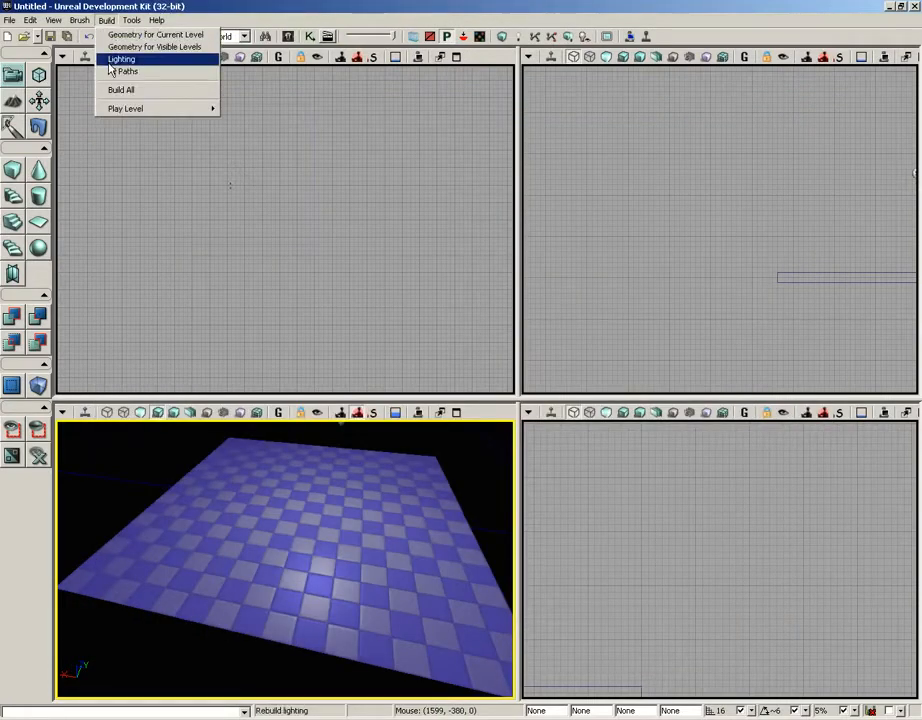
{"action": "left_click", "coordinate": [115, 59]}
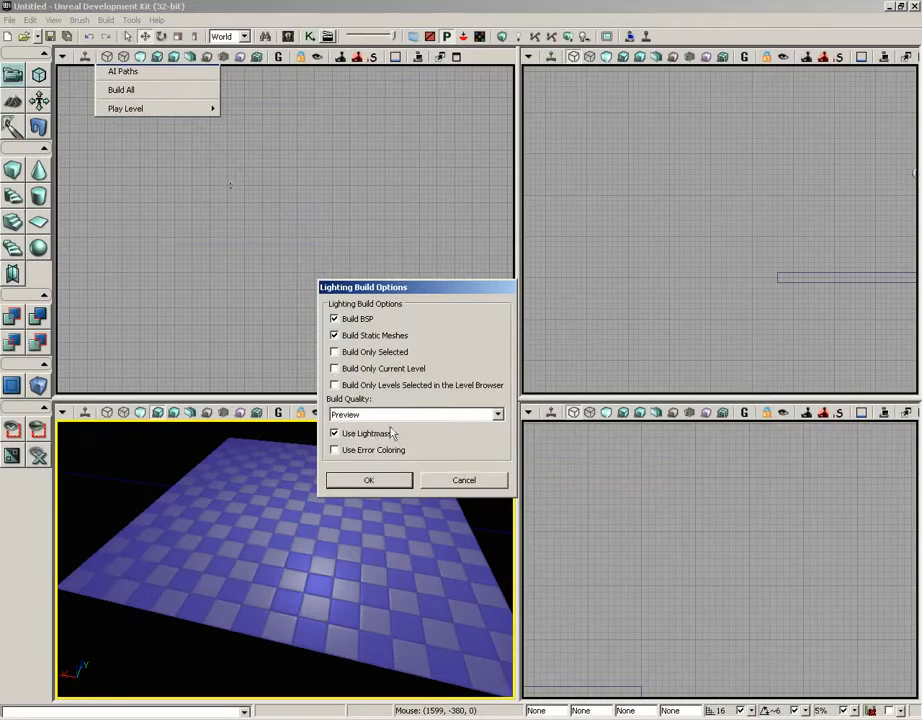
{"action": "left_click", "coordinate": [366, 481]}
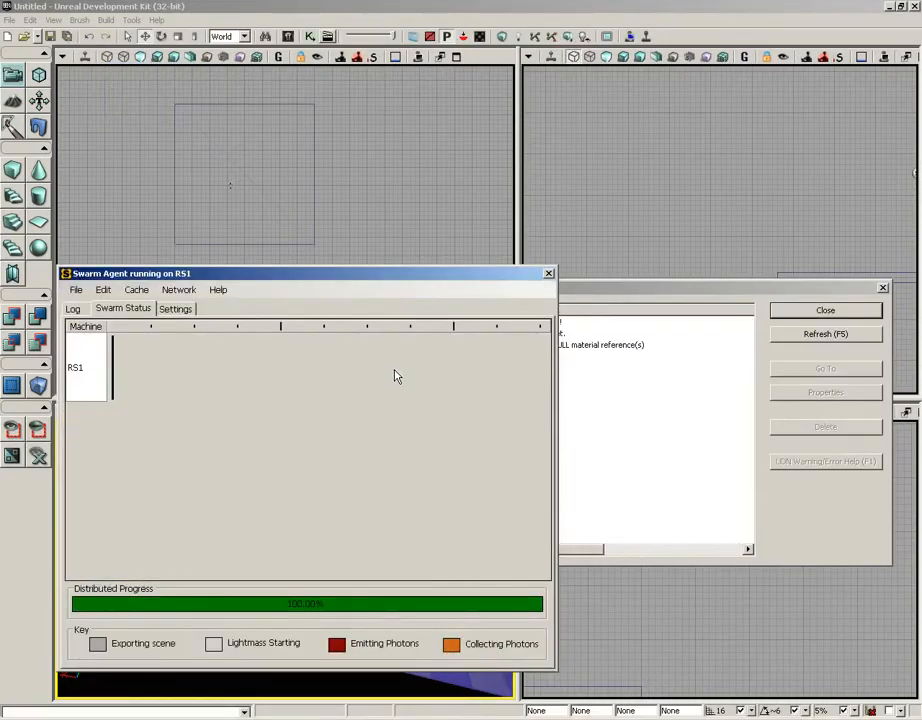
{"action": "left_click", "coordinate": [548, 273]}
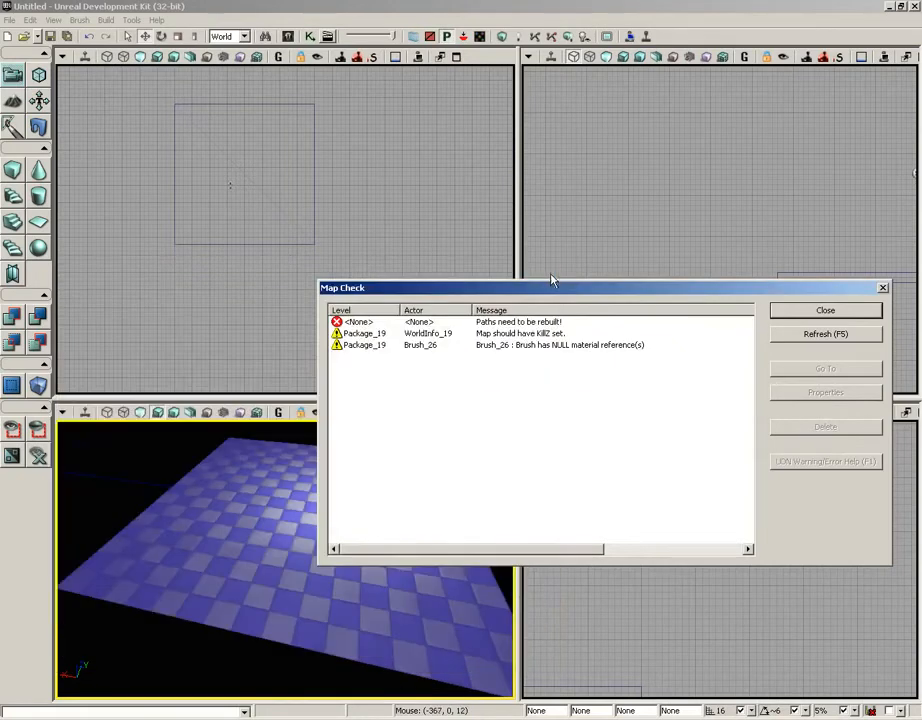
{"action": "left_click", "coordinate": [845, 312]}
{"action": "left_click", "coordinate": [844, 313]}
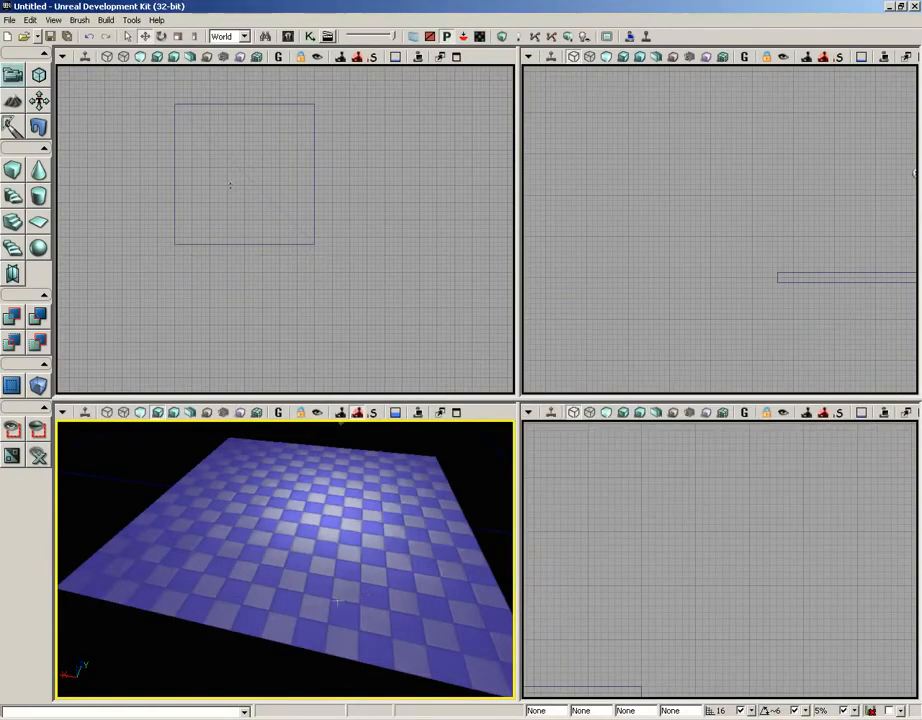
Play from the checkered floor again to examine the rebuilt lighting, and end the play session
{"action": "right_click", "coordinate": [303, 540]}
{"action": "left_click", "coordinate": [345, 527]}
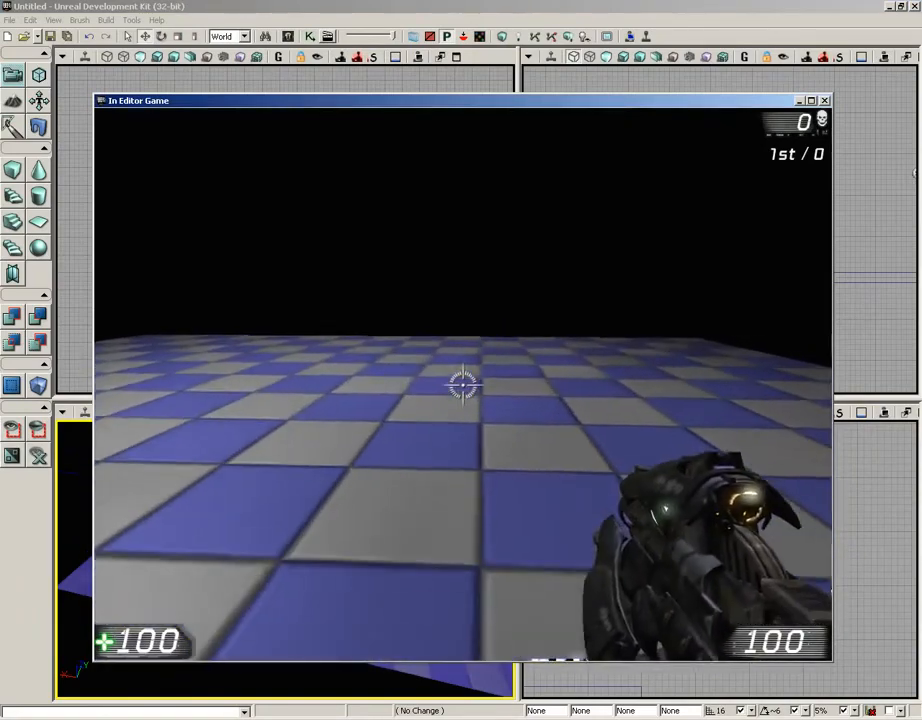
{"action": "key", "text": "Escape"}
{"action": "left_click", "coordinate": [105, 20]}
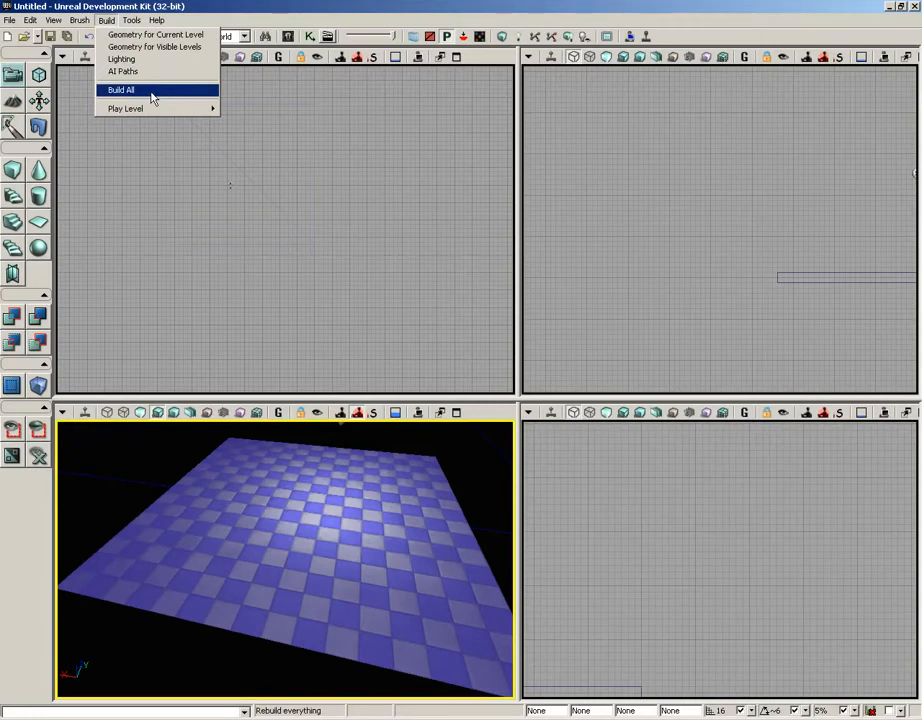
{"action": "mouse_move", "coordinate": [181, 112]}
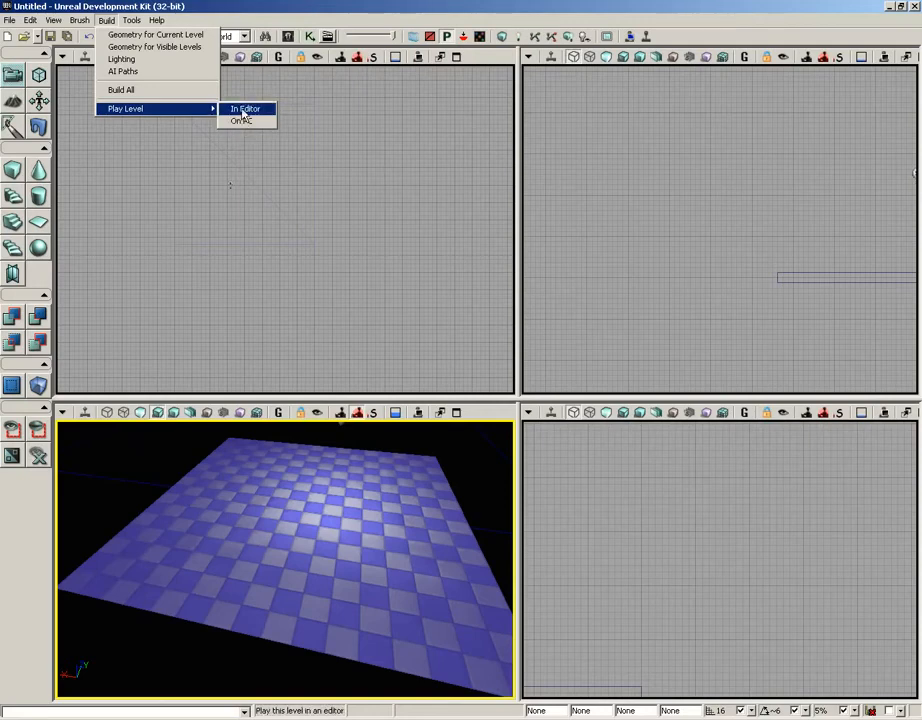
{"action": "left_click_drag", "start_coordinate": [261, 572], "coordinate": [261, 552]}
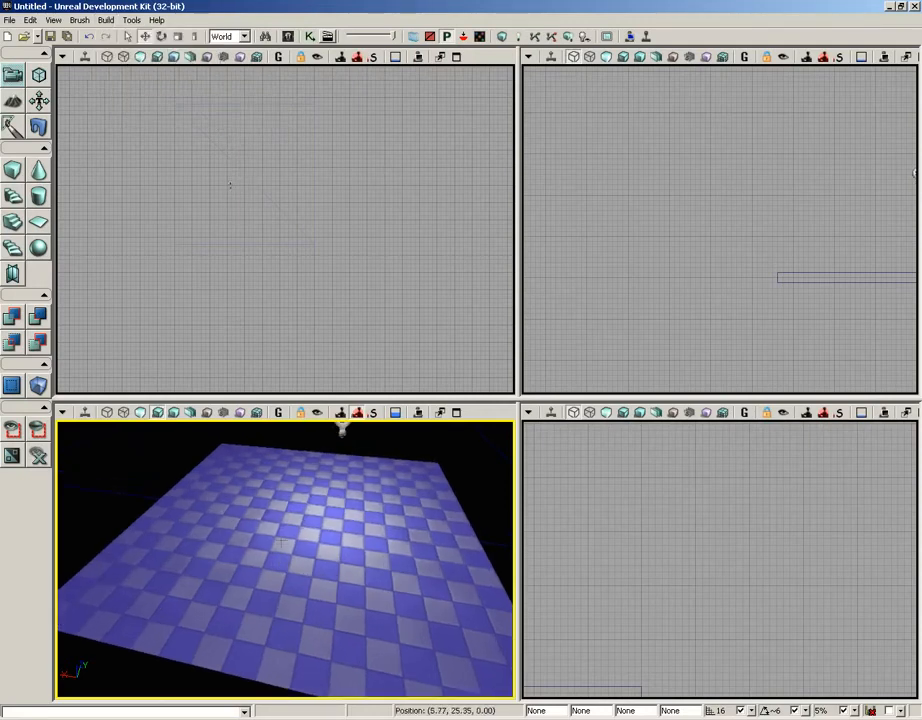
{"action": "left_click", "coordinate": [105, 20]}
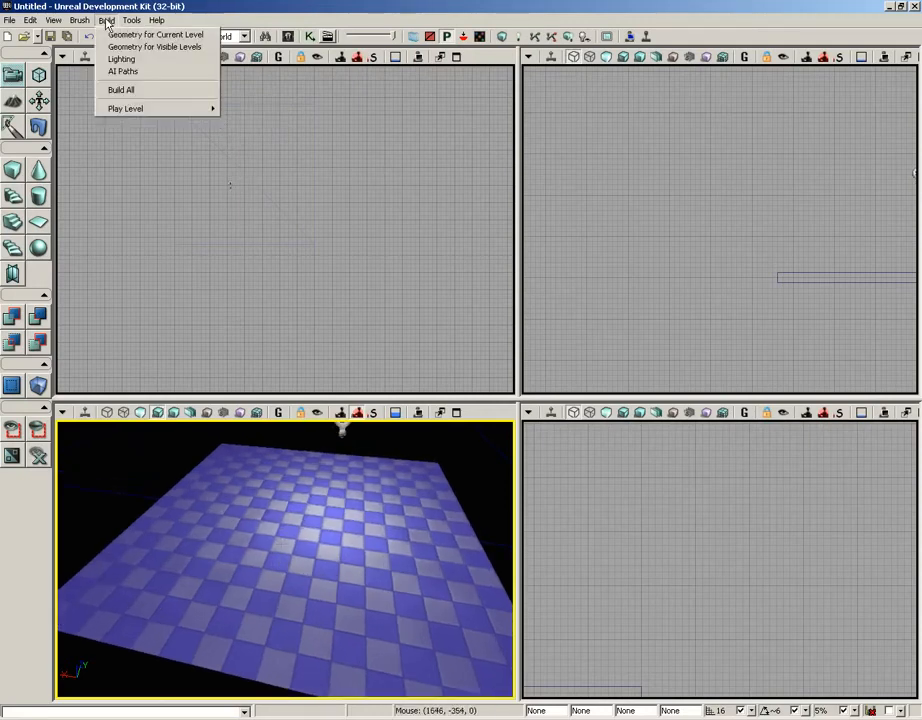